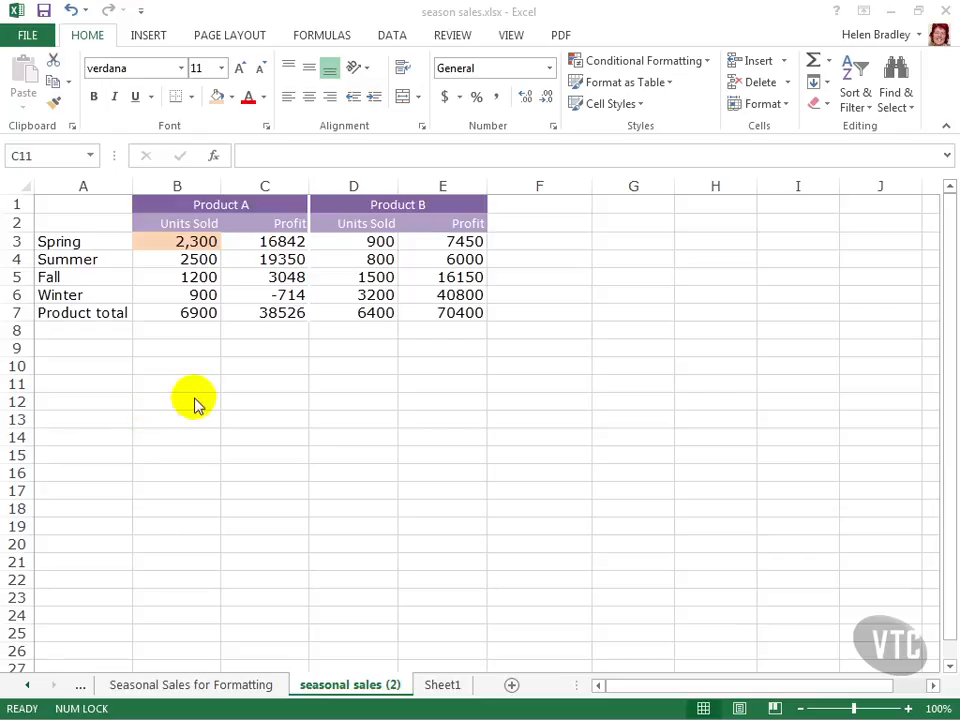
Create a cell style named commacolor from cell B3's formatting, leaving Border and Protection out of the style
{"action": "left_click", "coordinate": [198, 238]}
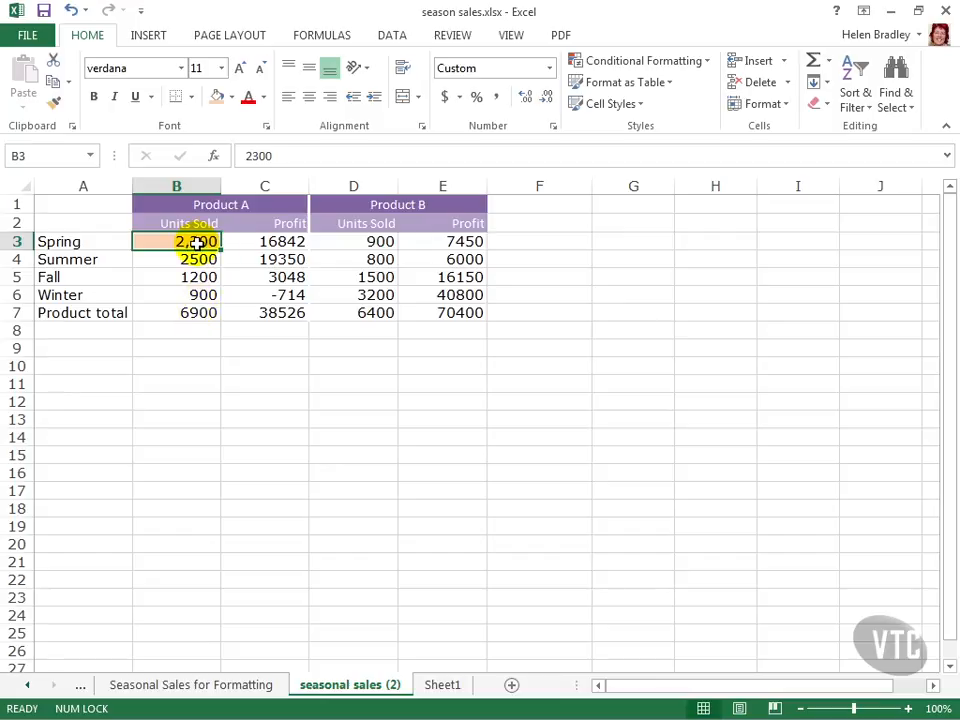
{"action": "left_click", "coordinate": [638, 104]}
{"action": "left_click", "coordinate": [638, 104]}
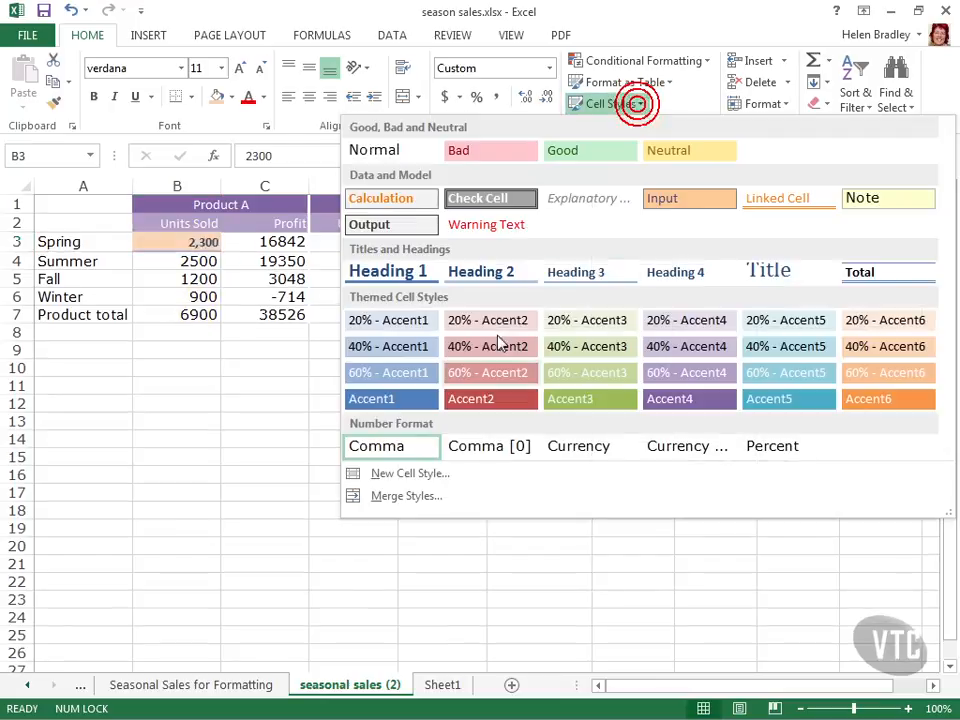
{"action": "left_click", "coordinate": [384, 476]}
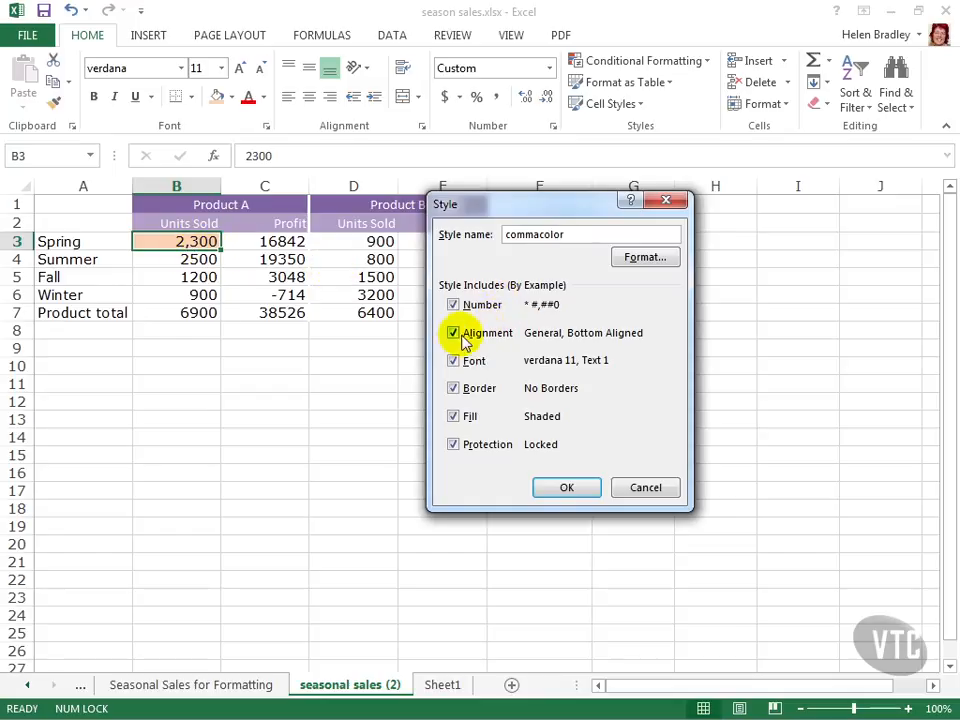
{"action": "left_click", "coordinate": [452, 389]}
{"action": "left_click", "coordinate": [453, 444]}
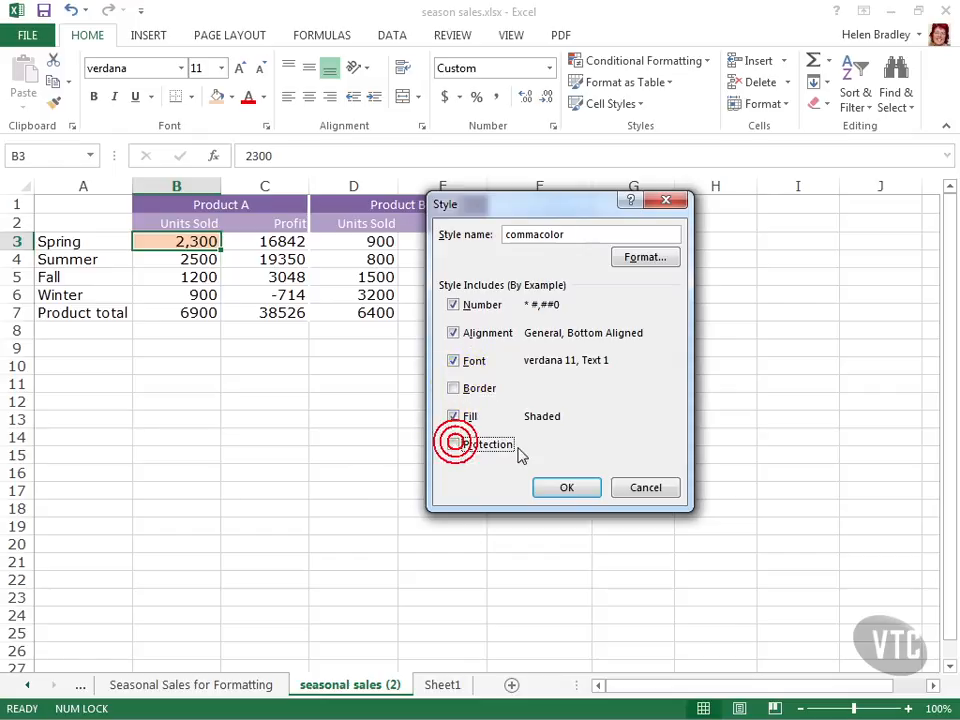
{"action": "left_click", "coordinate": [565, 488]}
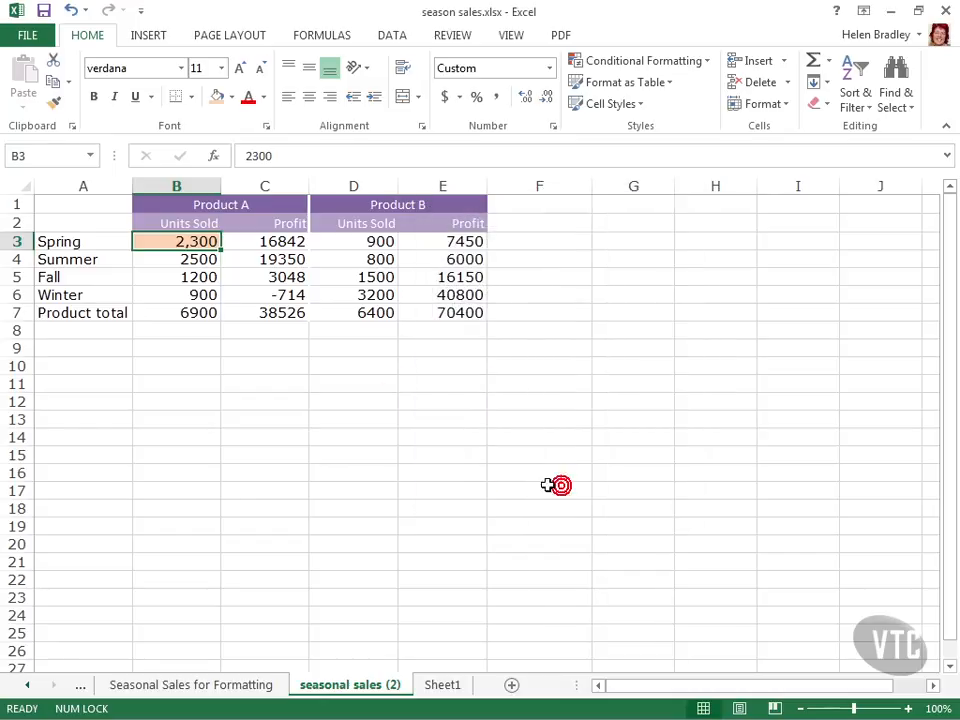
Apply the custom commacolor style to the remaining Product A Units Sold cells, B4:B7
{"action": "left_click", "coordinate": [636, 106]}
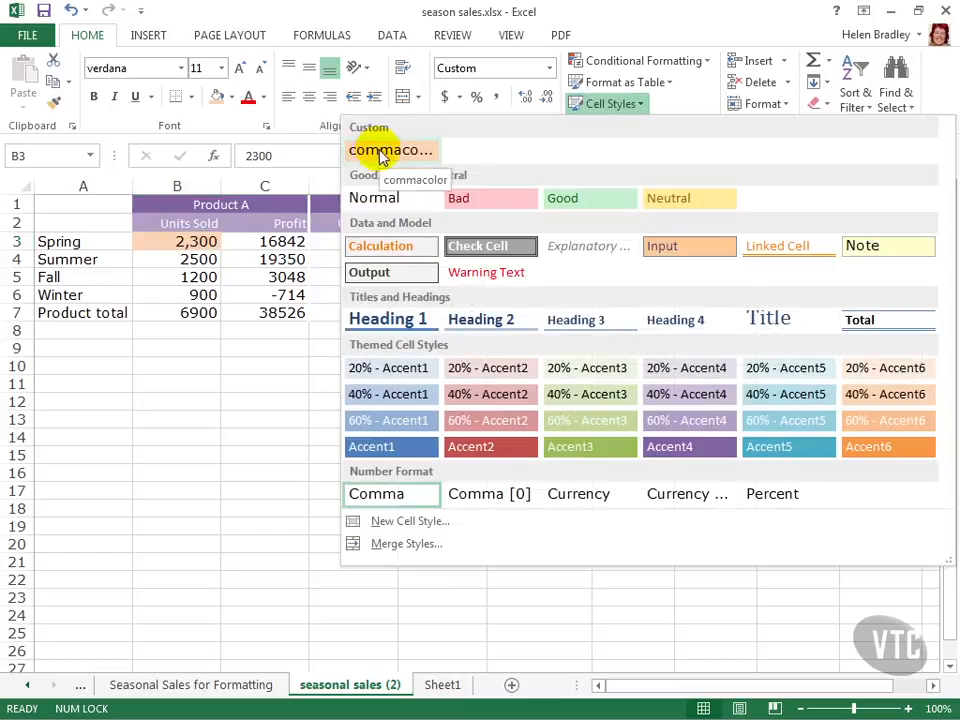
{"action": "left_click", "coordinate": [249, 359]}
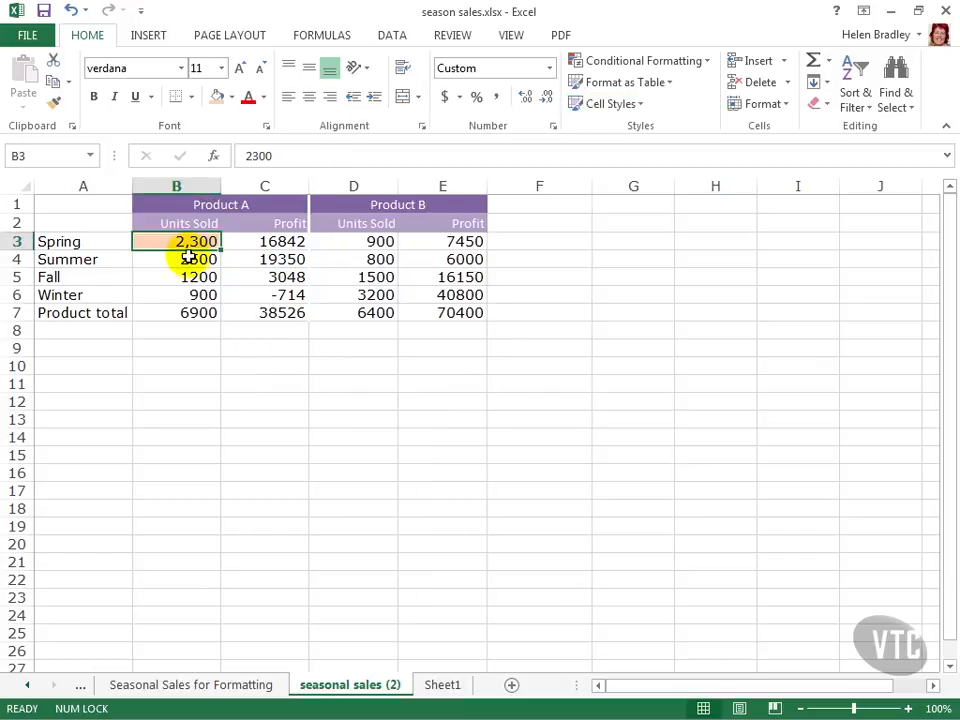
{"action": "left_click_drag", "start_coordinate": [189, 258], "coordinate": [217, 300]}
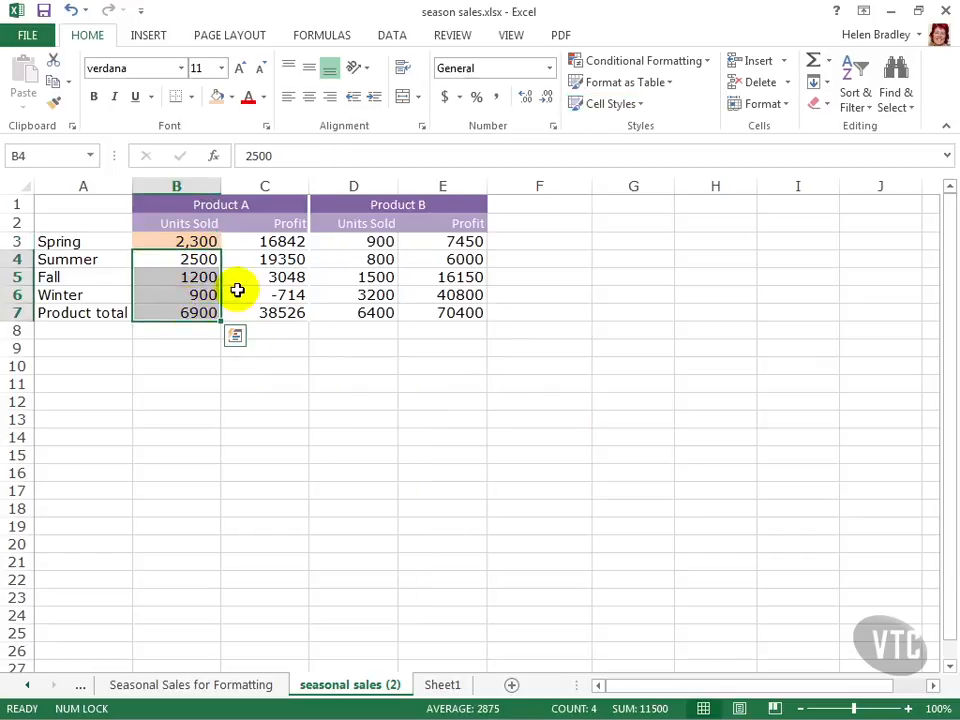
{"action": "left_click", "coordinate": [643, 106]}
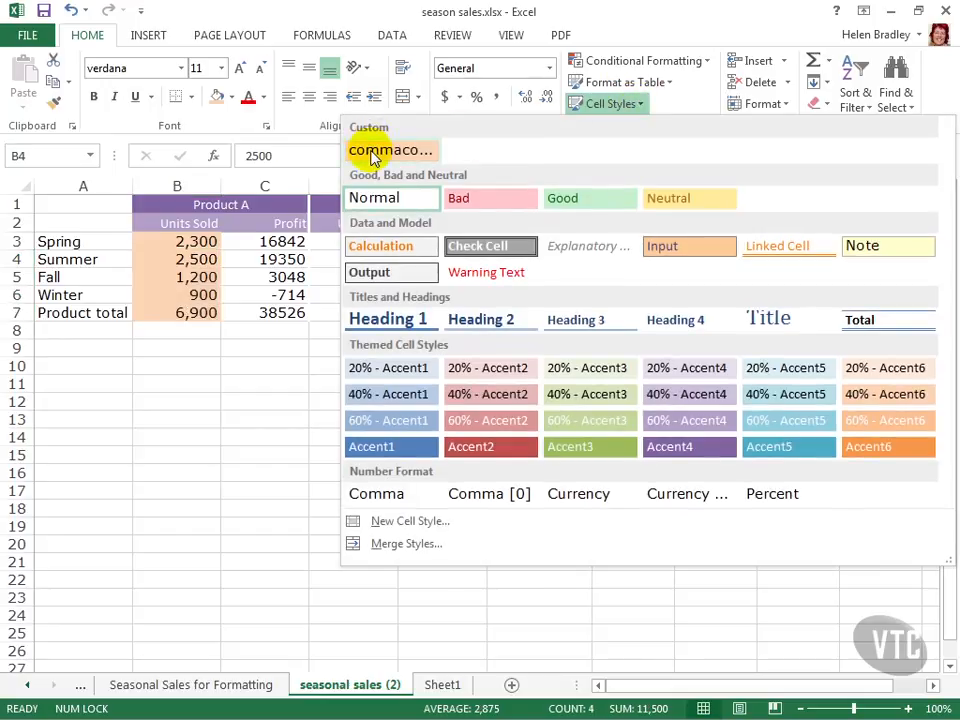
{"action": "left_click", "coordinate": [372, 155]}
{"action": "left_click", "coordinate": [248, 382]}
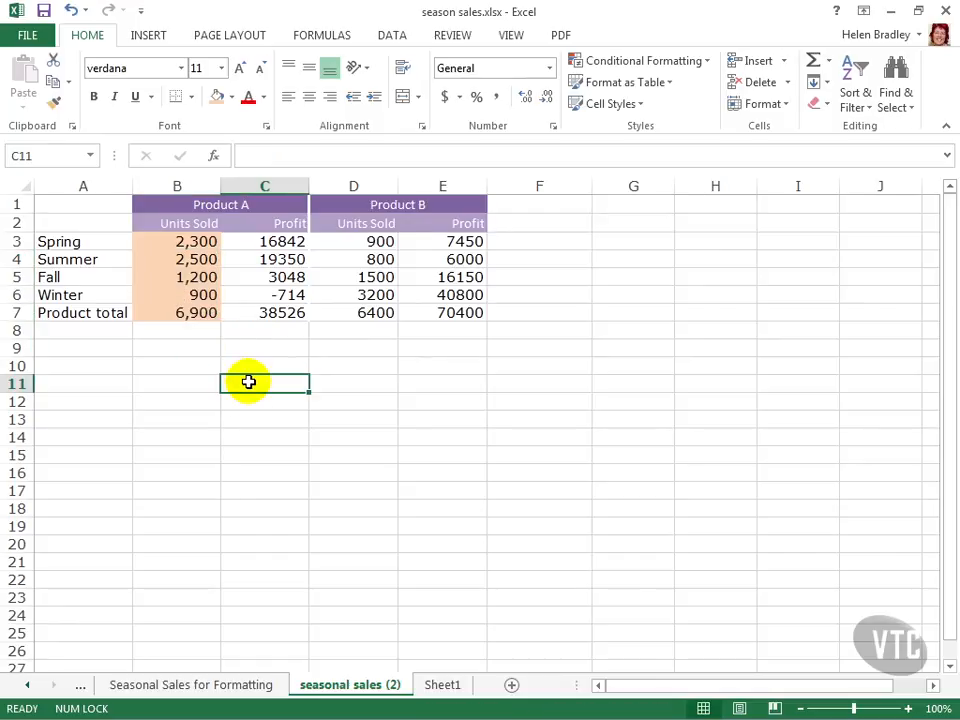
Start a new cell style named dollarcolor with a Currency number format, $ symbol and 0 decimal places
{"action": "left_click", "coordinate": [636, 104]}
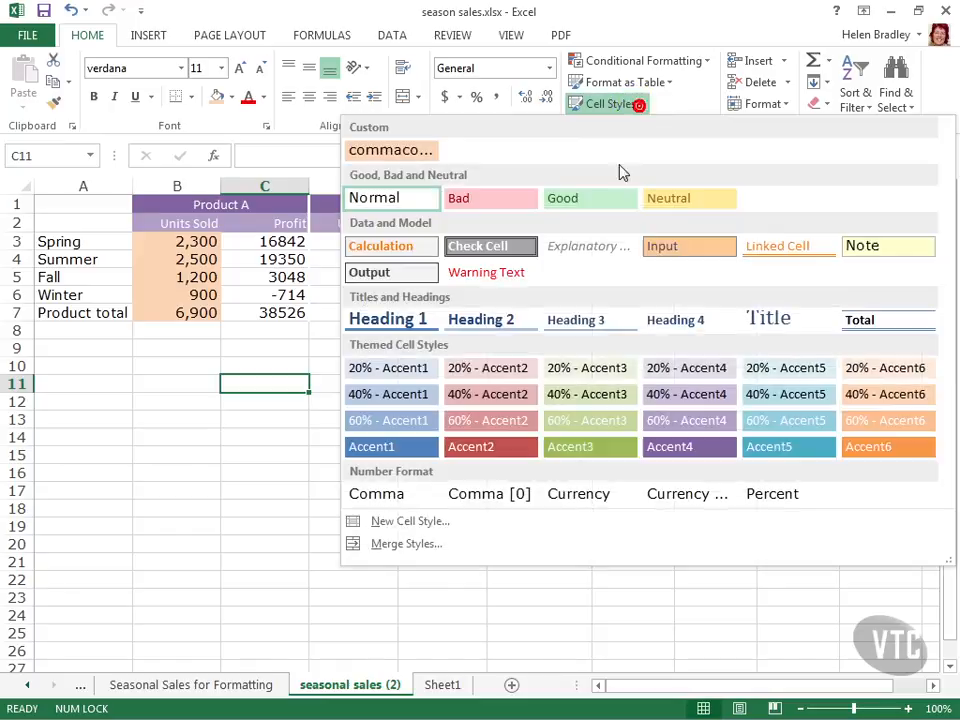
{"action": "left_click", "coordinate": [405, 522]}
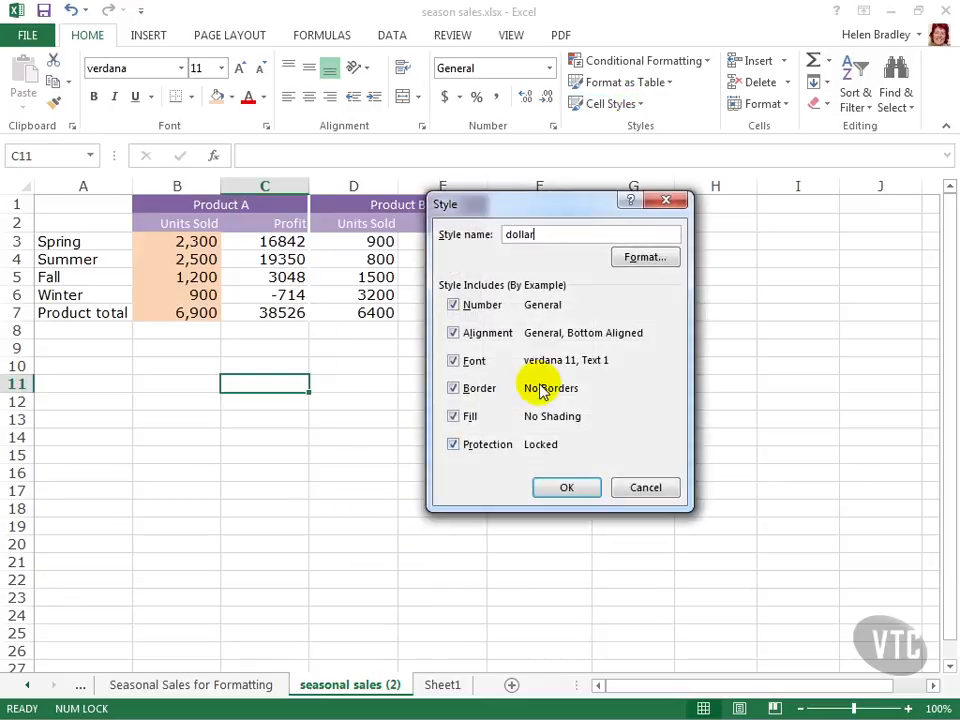
{"action": "type", "text": "dollarcolor"}
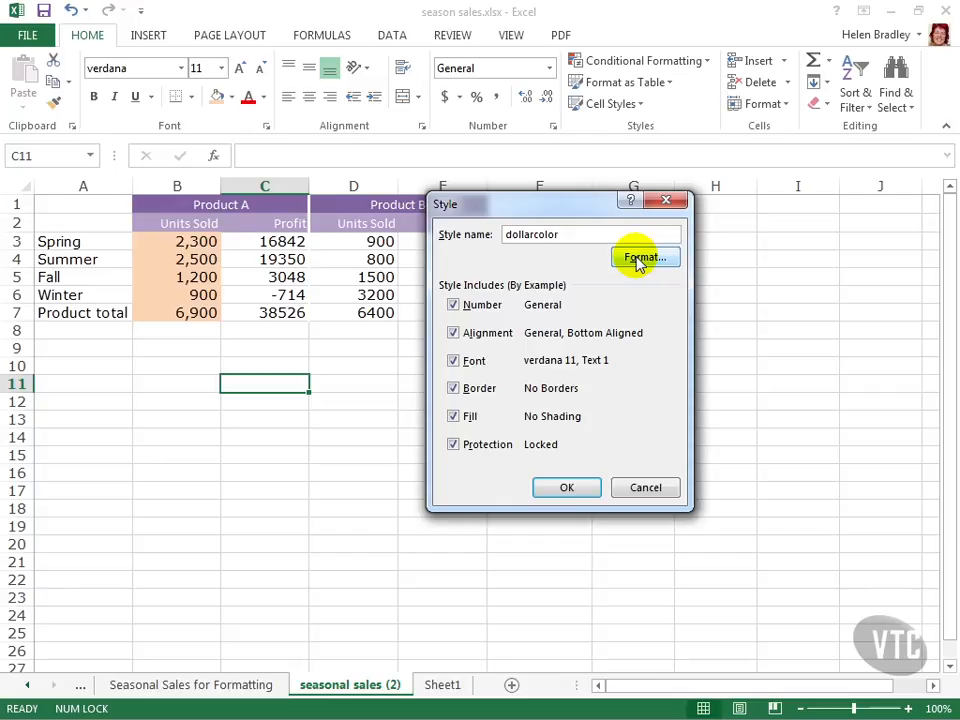
{"action": "left_click", "coordinate": [640, 259]}
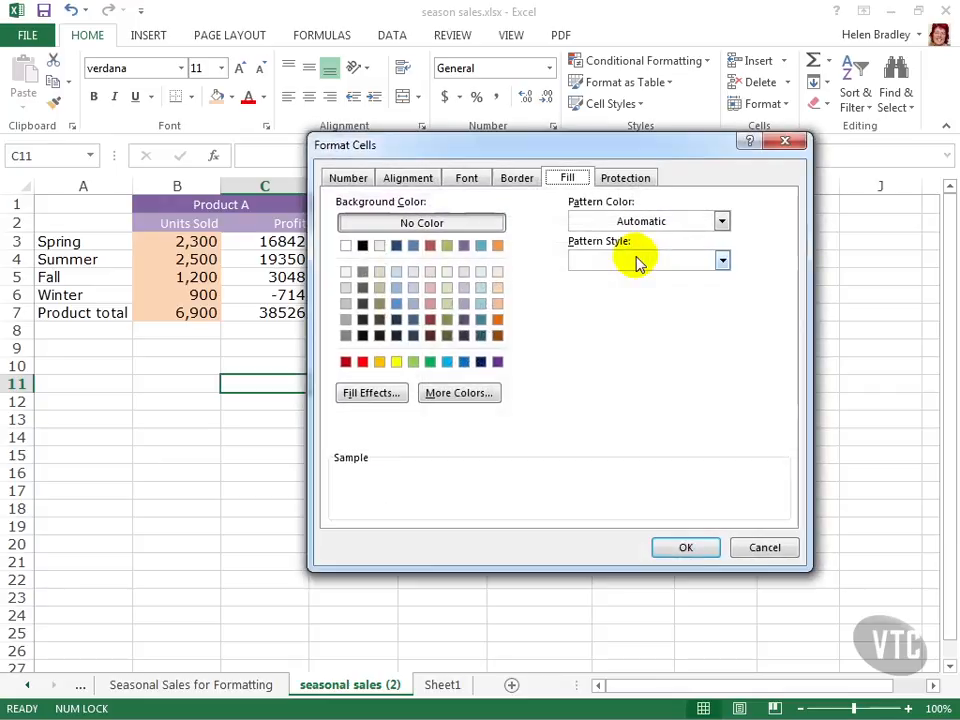
{"action": "left_click", "coordinate": [349, 180]}
{"action": "left_click", "coordinate": [353, 242]}
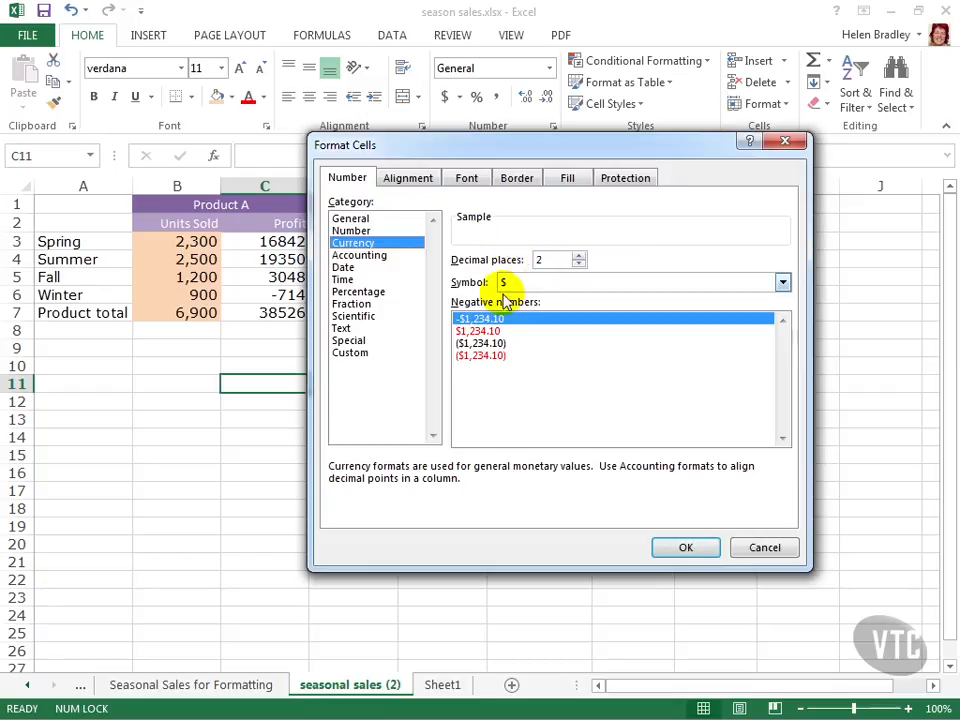
{"action": "left_click", "coordinate": [578, 264]}
{"action": "left_click", "coordinate": [578, 264]}
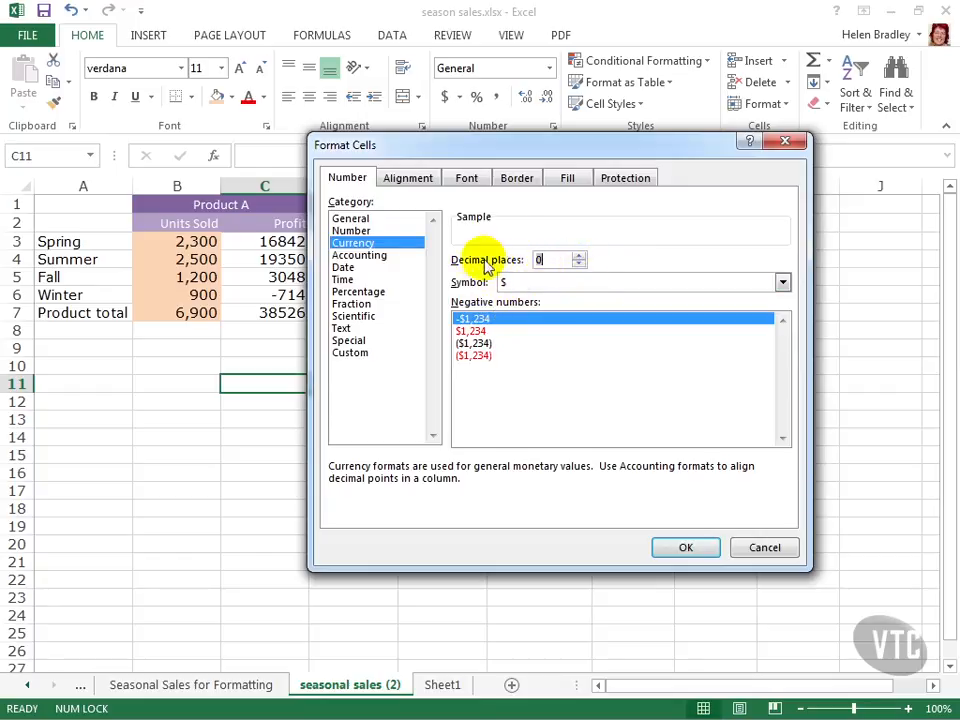
Give the dollarcolor style a light blue background fill and accept its cell format
{"action": "left_click", "coordinate": [464, 180]}
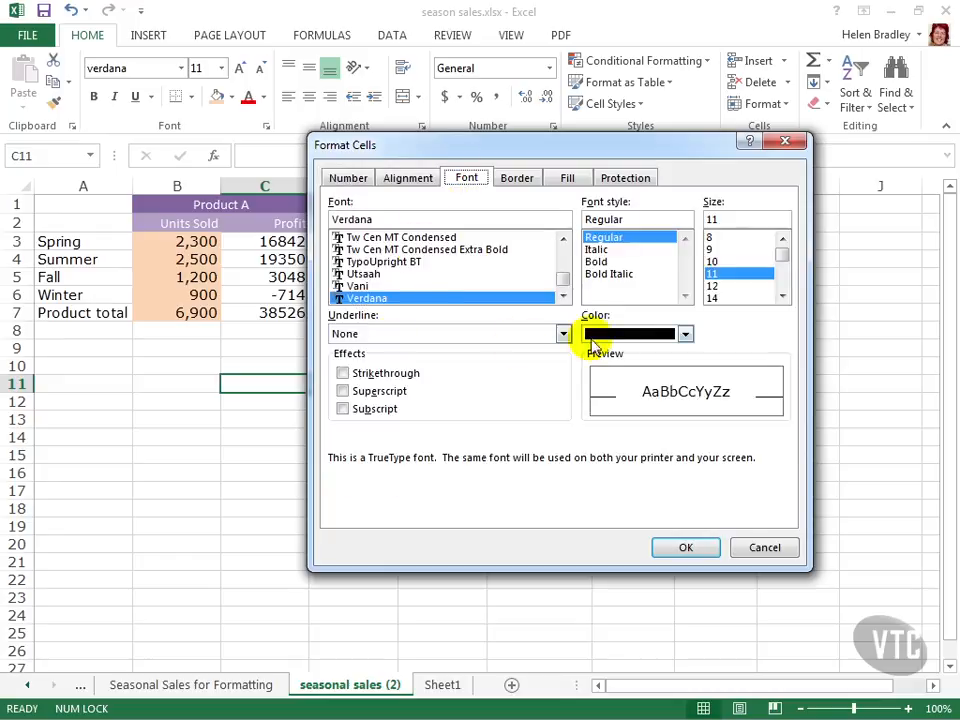
{"action": "left_click", "coordinate": [566, 180]}
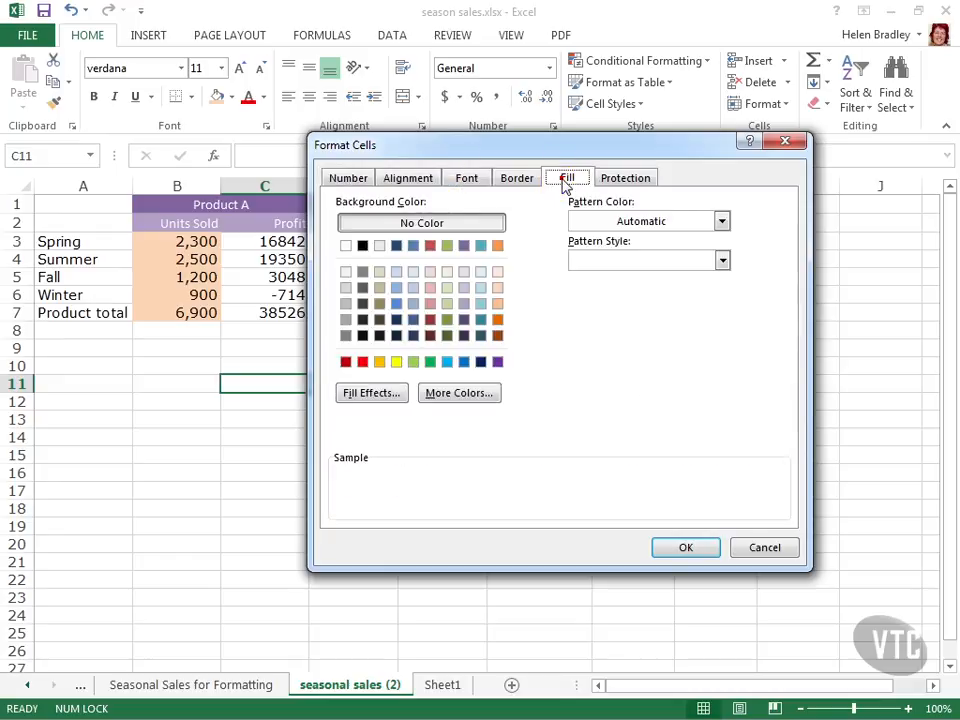
{"action": "left_click", "coordinate": [396, 288]}
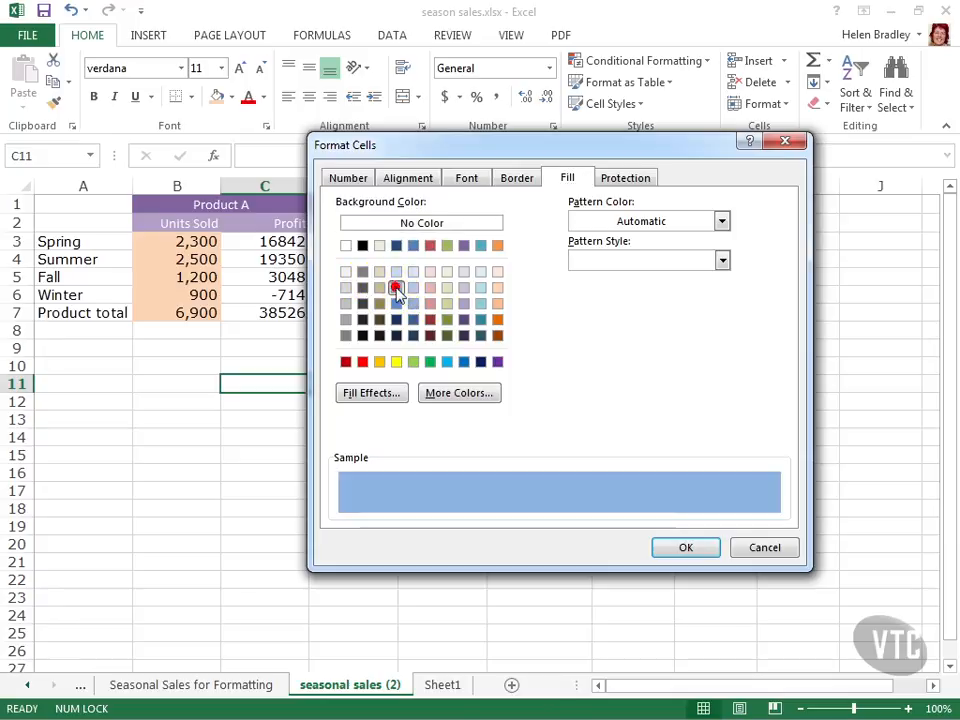
{"action": "left_click", "coordinate": [688, 550]}
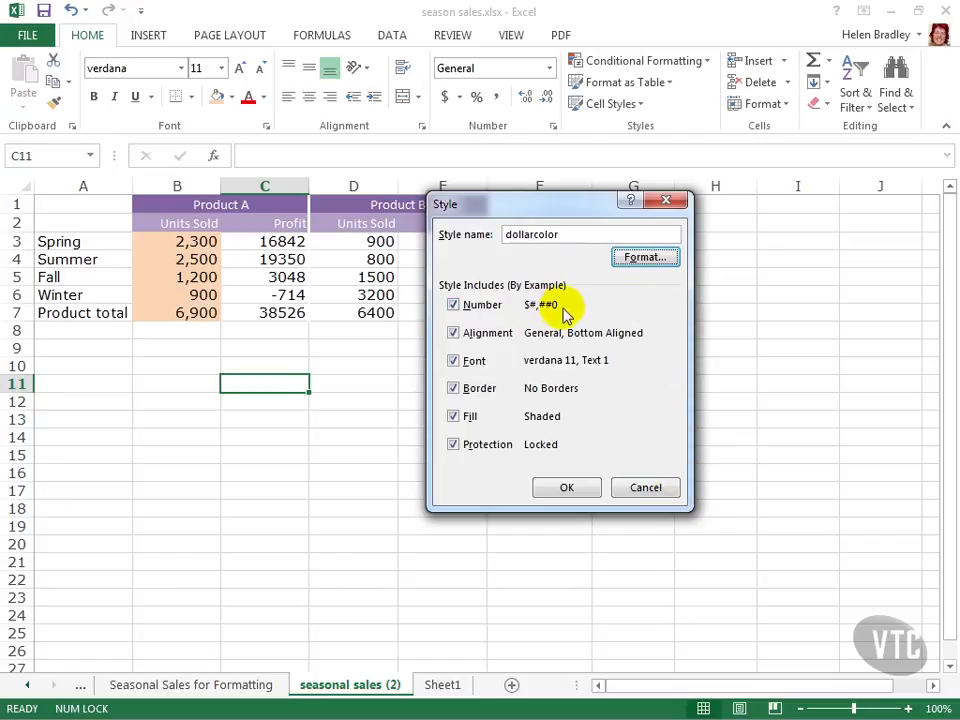
Leave Protection and Border out of the dollarcolor style and save it
{"action": "left_click", "coordinate": [453, 446]}
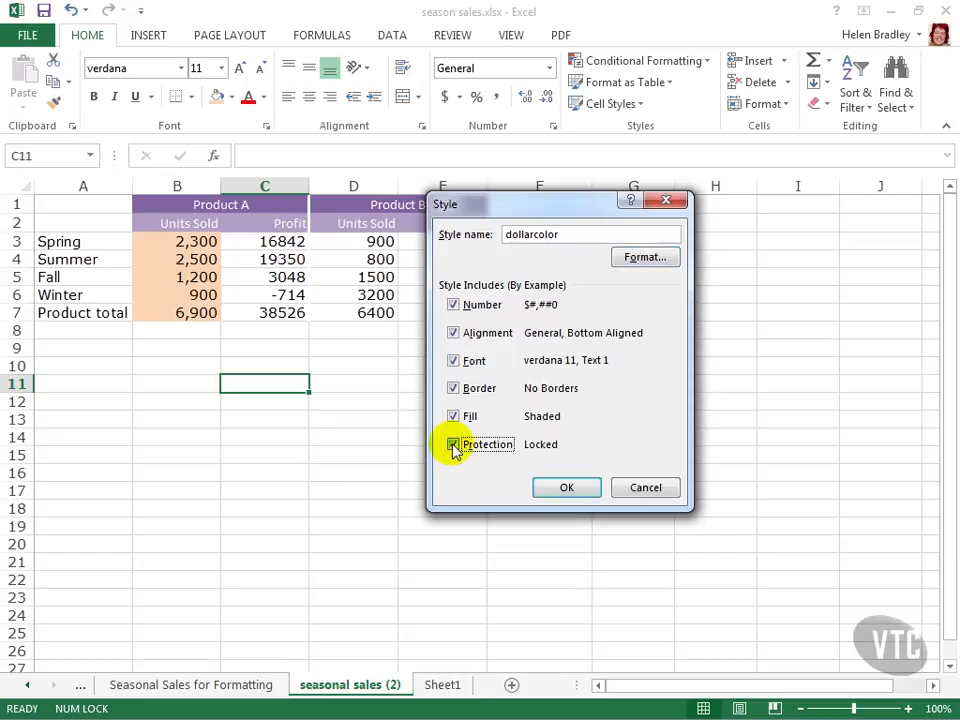
{"action": "left_click", "coordinate": [453, 389]}
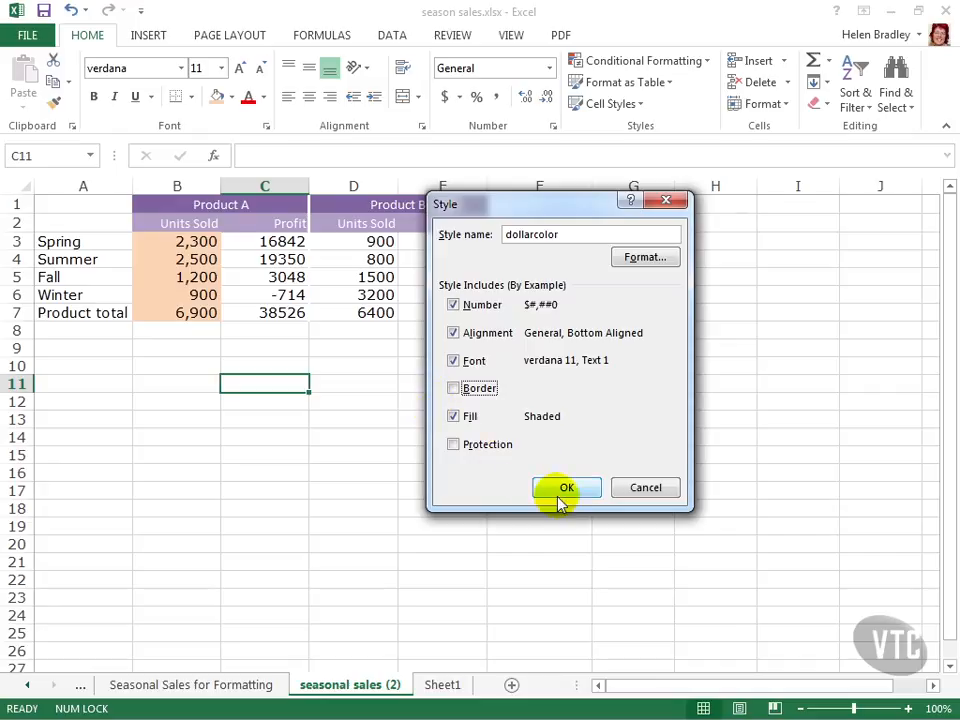
{"action": "left_click", "coordinate": [566, 489]}
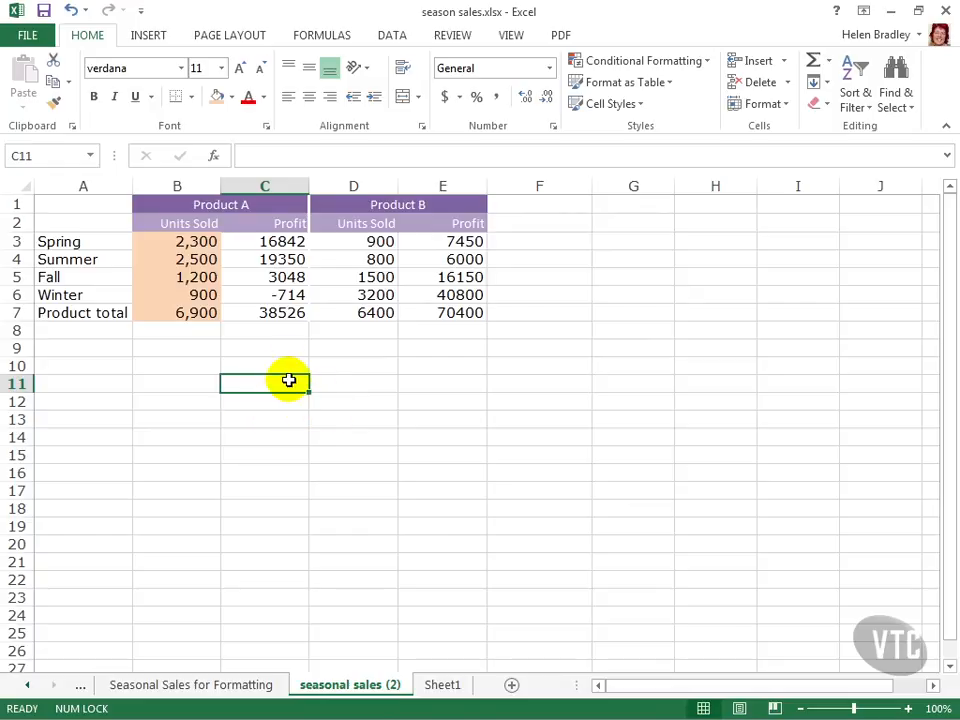
Apply the dollarcolor style to the Product A Profit cells, C3:C7
{"action": "left_click_drag", "start_coordinate": [268, 240], "coordinate": [268, 307]}
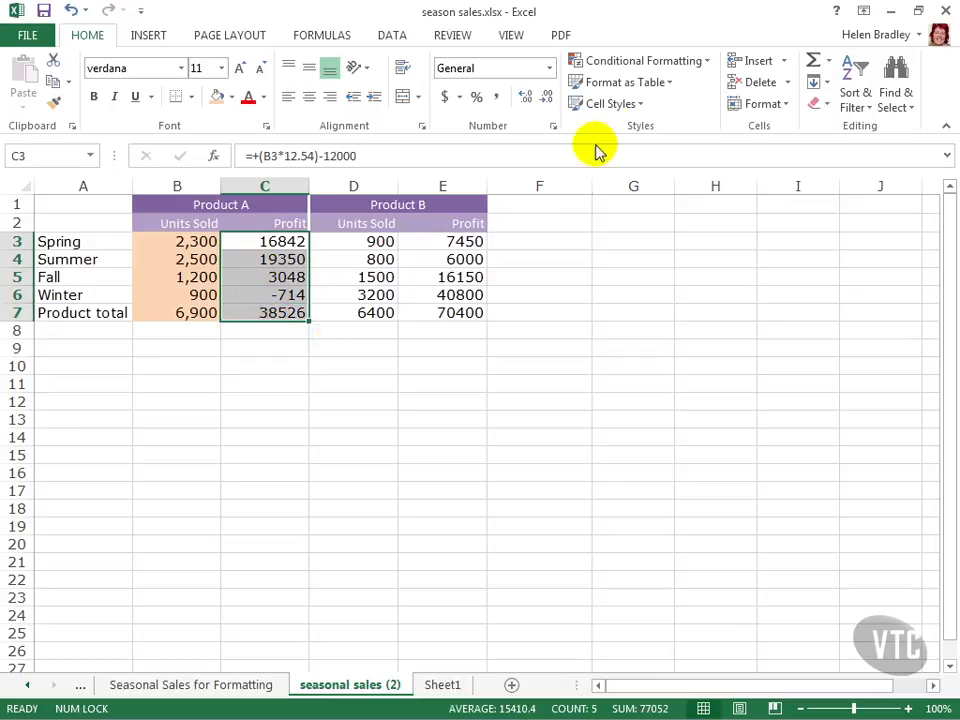
{"action": "left_click", "coordinate": [636, 105]}
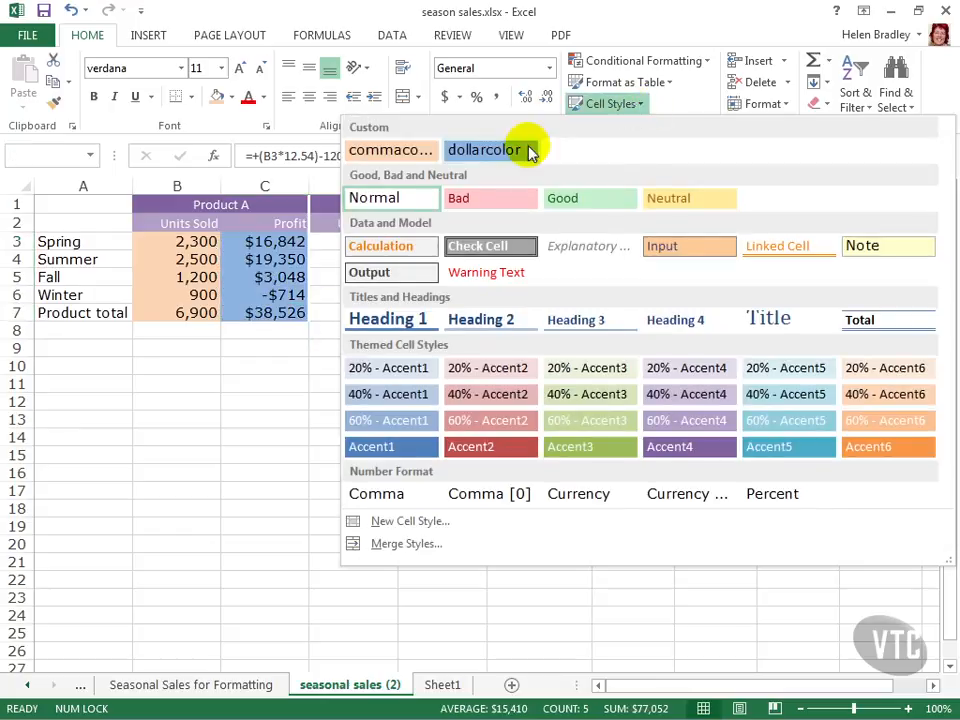
{"action": "left_click", "coordinate": [495, 149]}
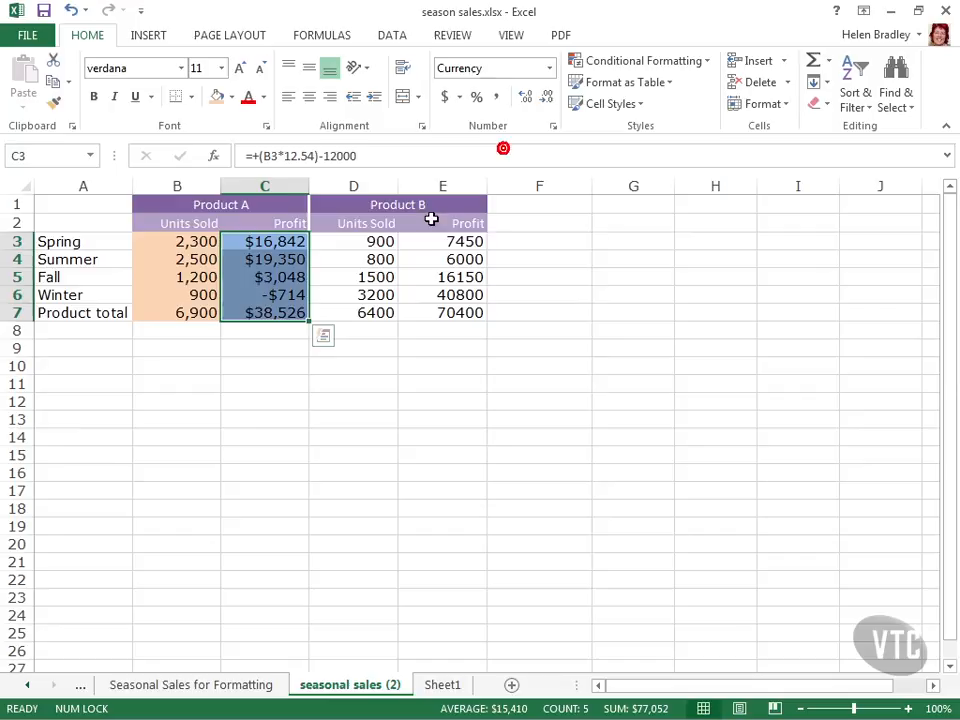
{"action": "left_click", "coordinate": [259, 348]}
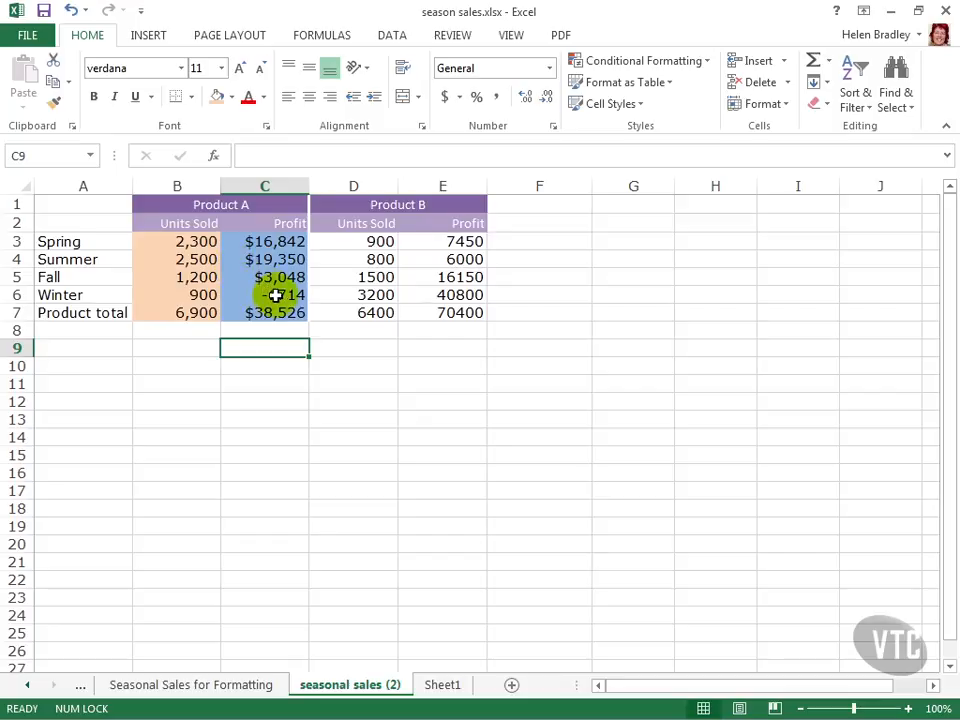
Switch to the open workbook 2013 Customer Data.xlsx
{"action": "left_click", "coordinate": [512, 36]}
{"action": "left_click", "coordinate": [738, 100]}
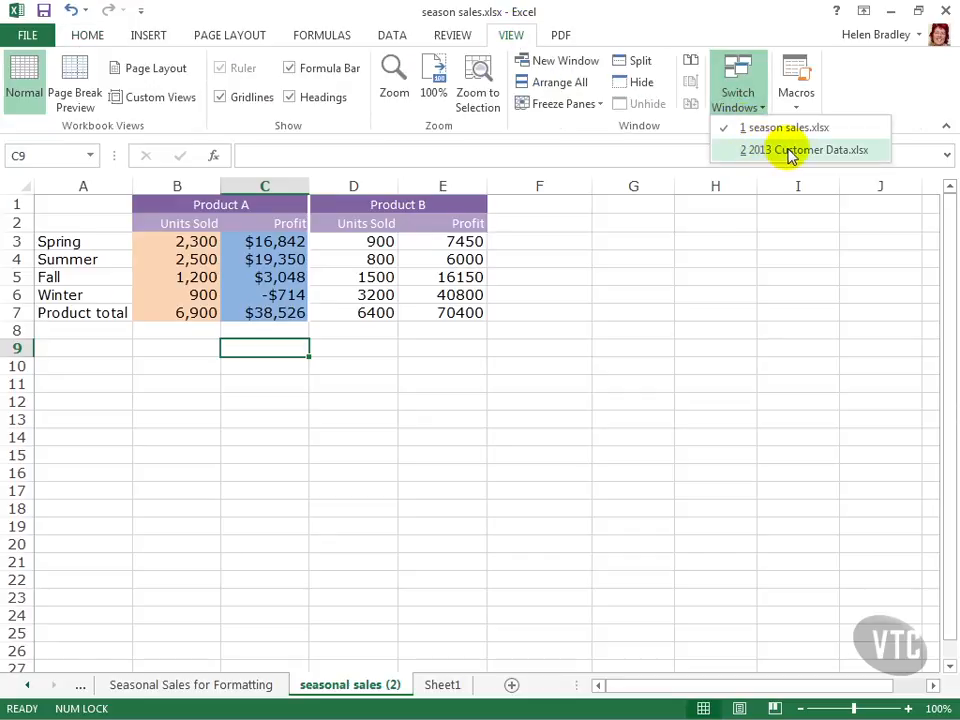
{"action": "left_click", "coordinate": [790, 150]}
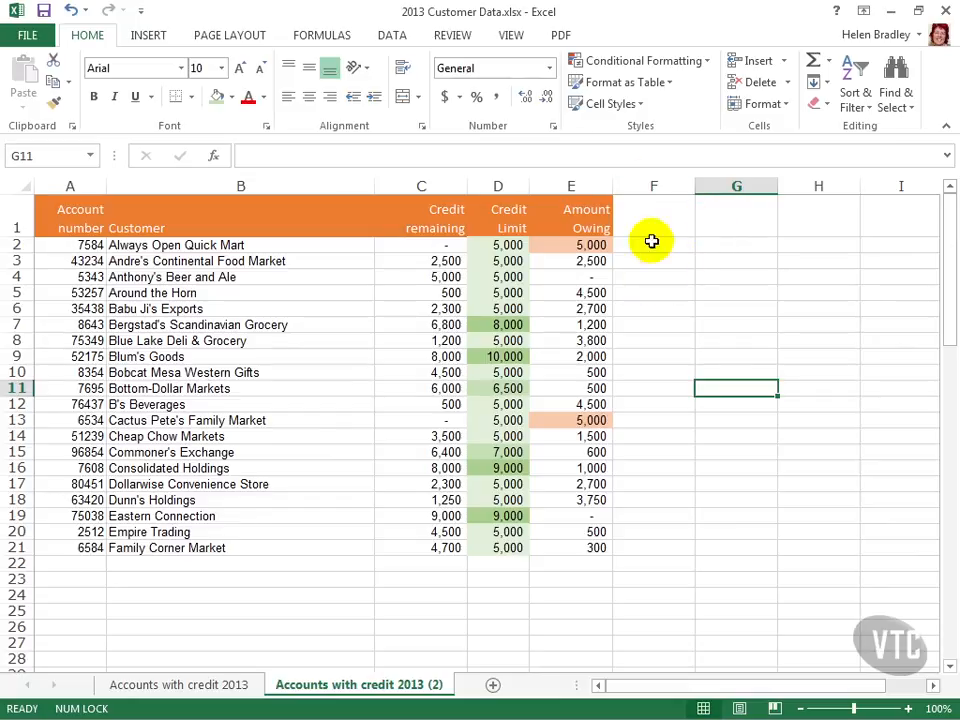
Merge the cell styles from season sales.xlsx into this workbook without merging styles that have the same names
{"action": "left_click", "coordinate": [606, 106]}
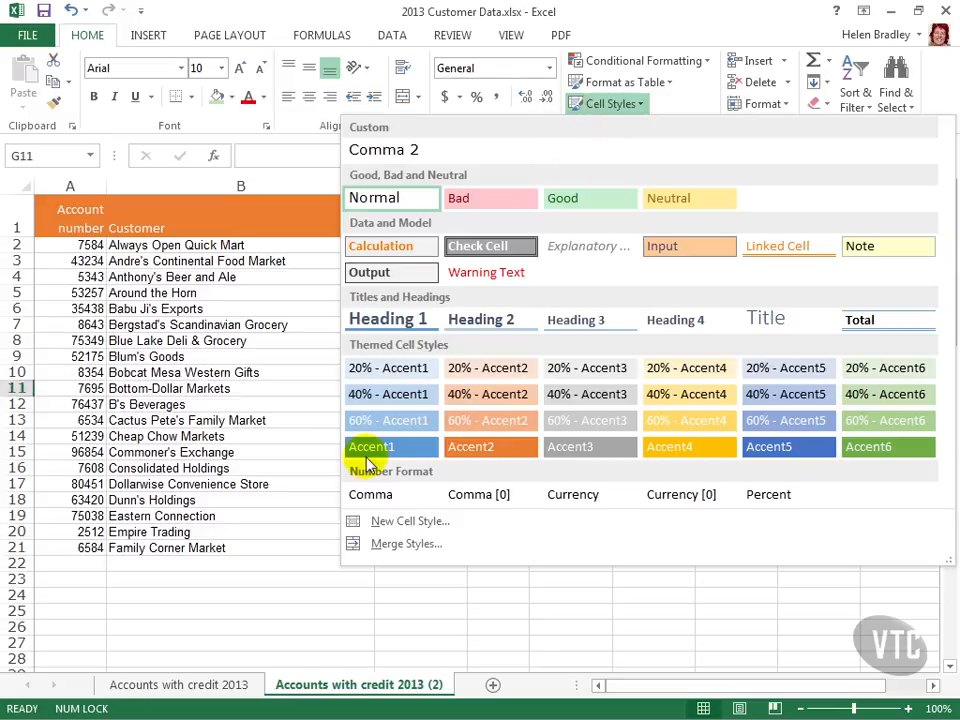
{"action": "left_click", "coordinate": [393, 549]}
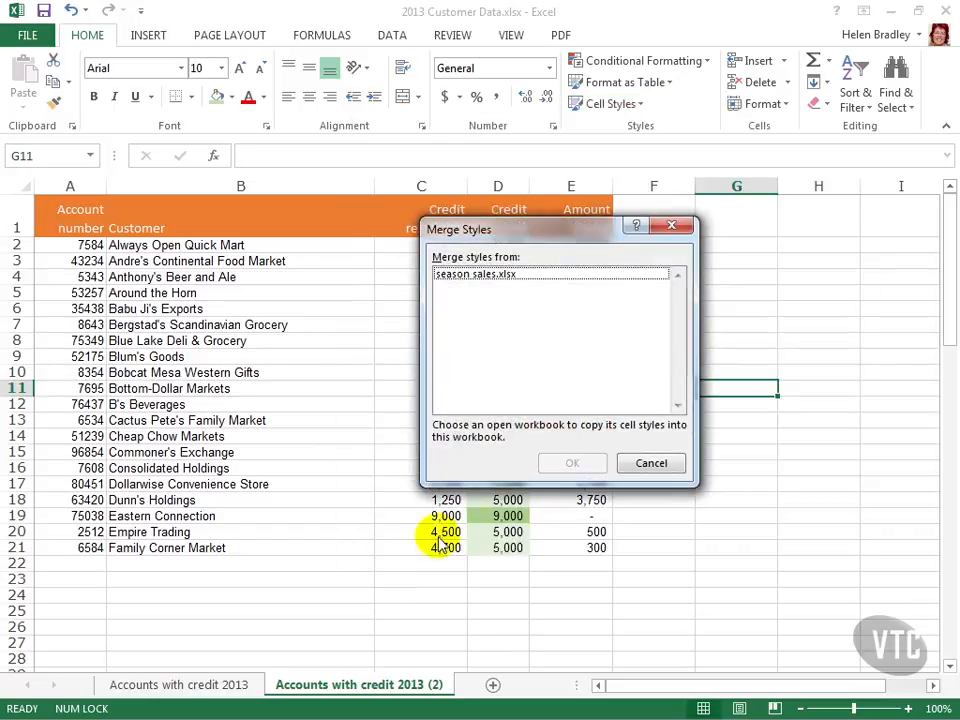
{"action": "left_click", "coordinate": [478, 275]}
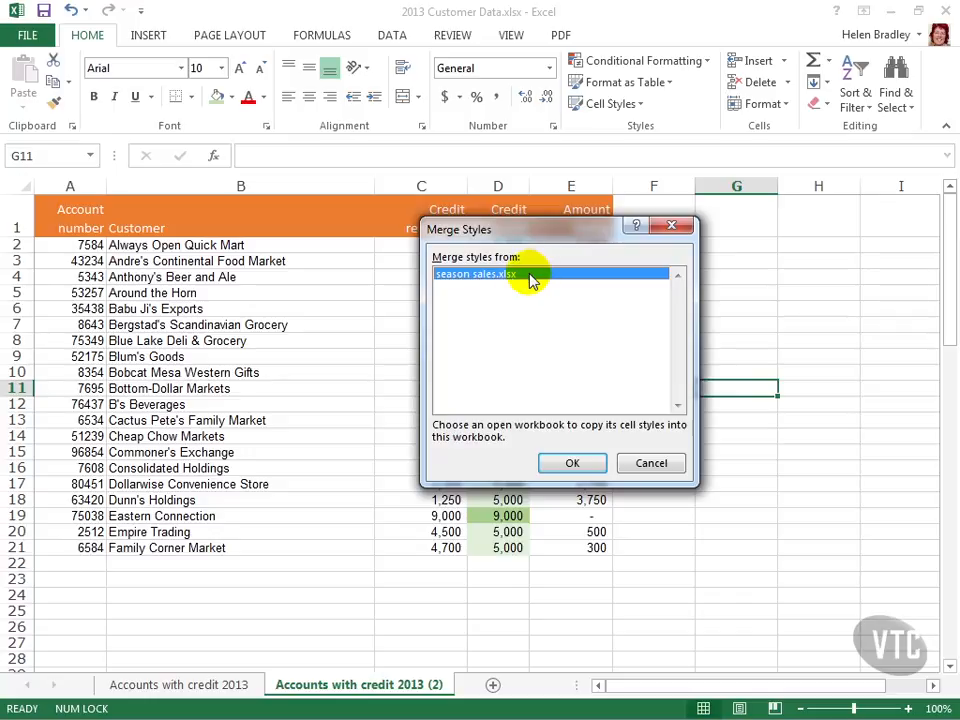
{"action": "left_click", "coordinate": [572, 463]}
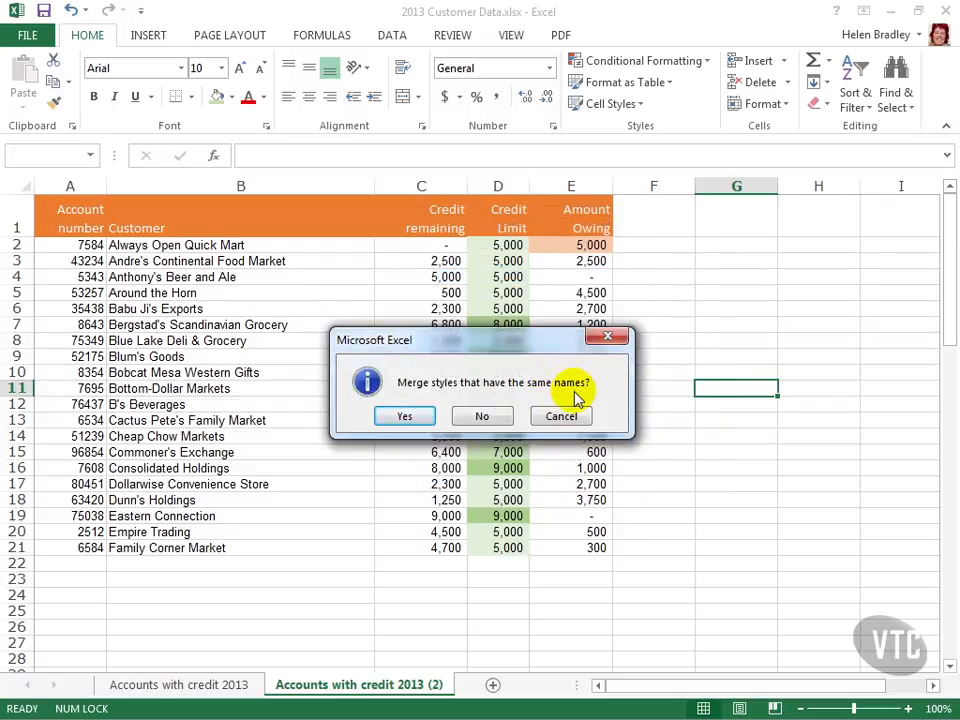
{"action": "left_click", "coordinate": [481, 421]}
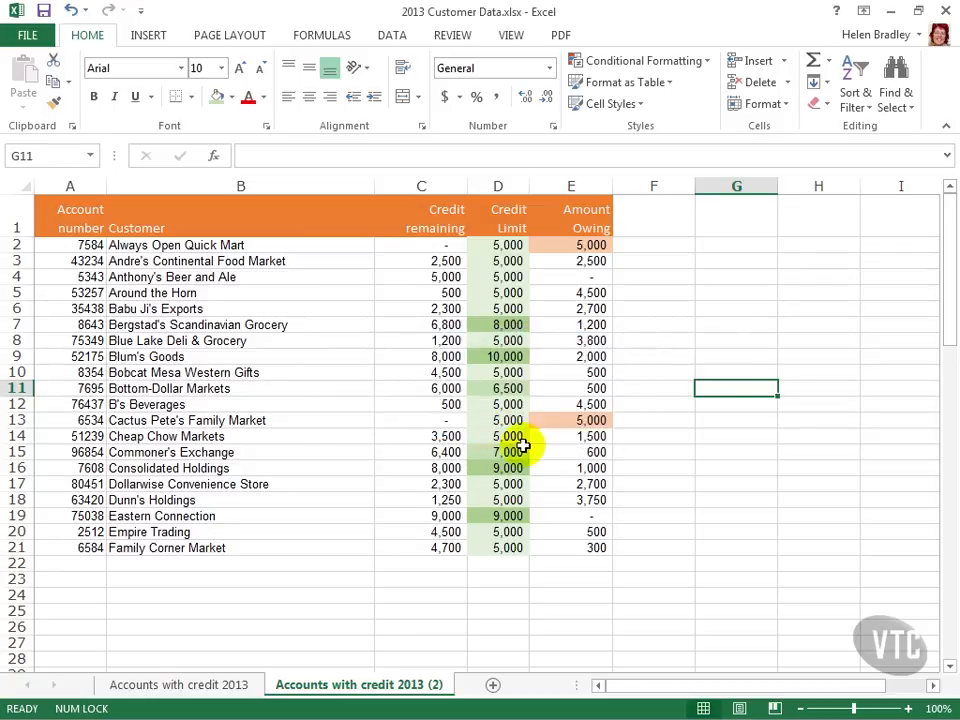
Modify the merged commacolor style, setting its background fill as the custom RGB color 198, 224, 180
{"action": "left_click", "coordinate": [643, 104]}
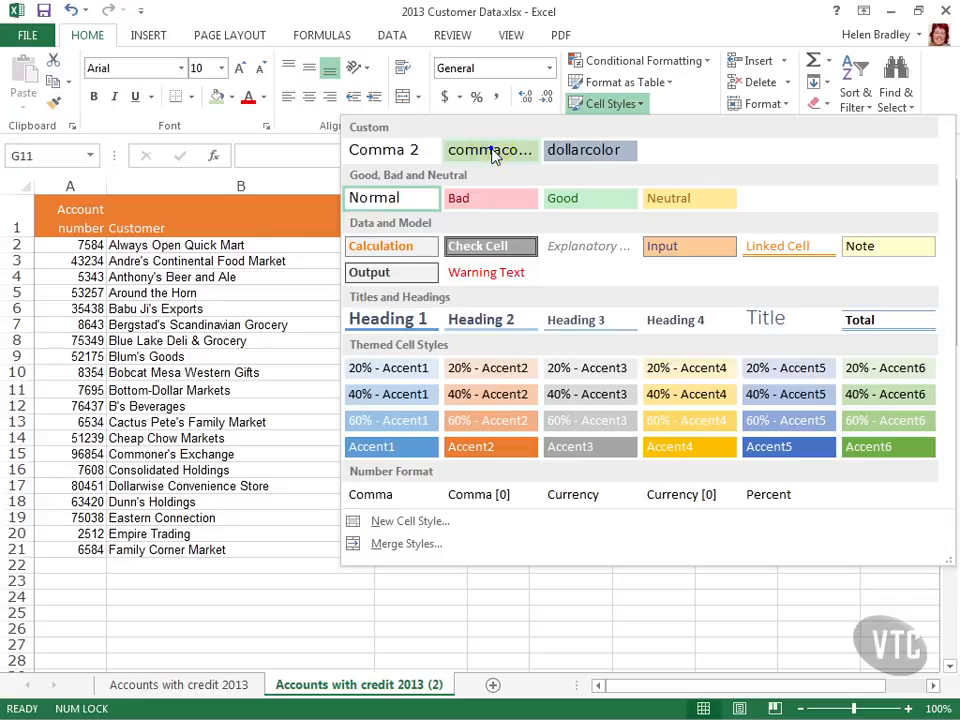
{"action": "right_click", "coordinate": [490, 155]}
{"action": "left_click", "coordinate": [526, 183]}
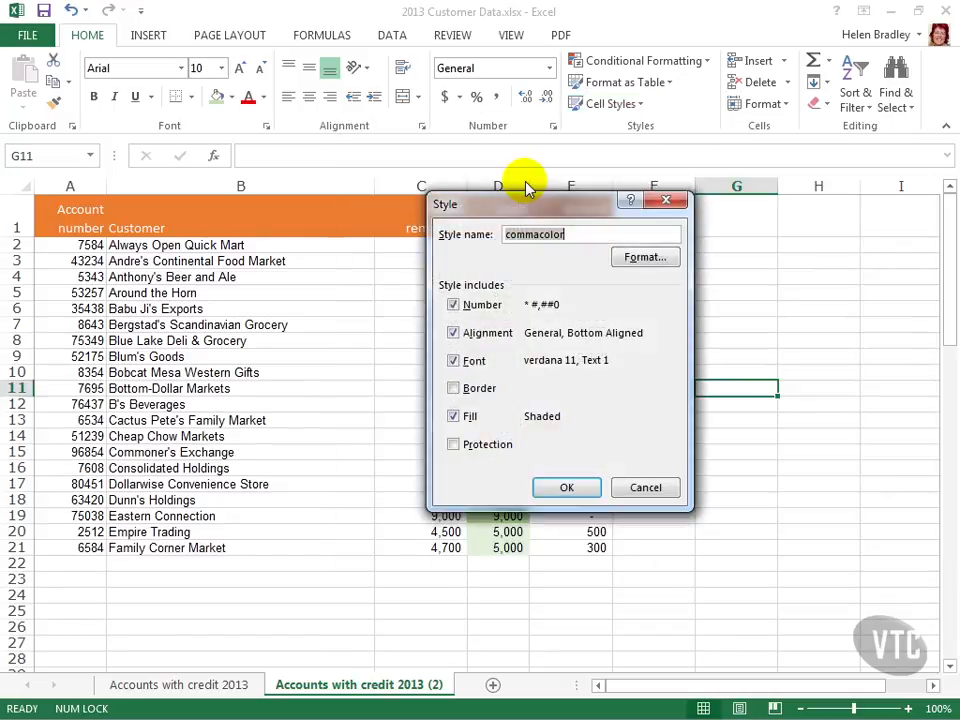
{"action": "left_click", "coordinate": [645, 257]}
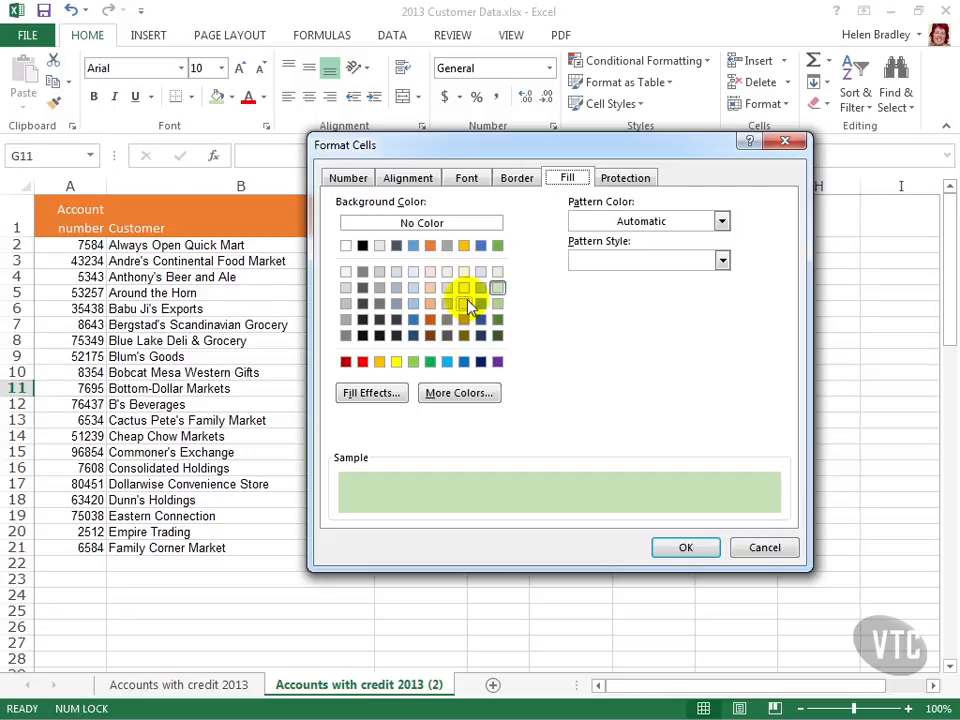
{"action": "left_click", "coordinate": [460, 392]}
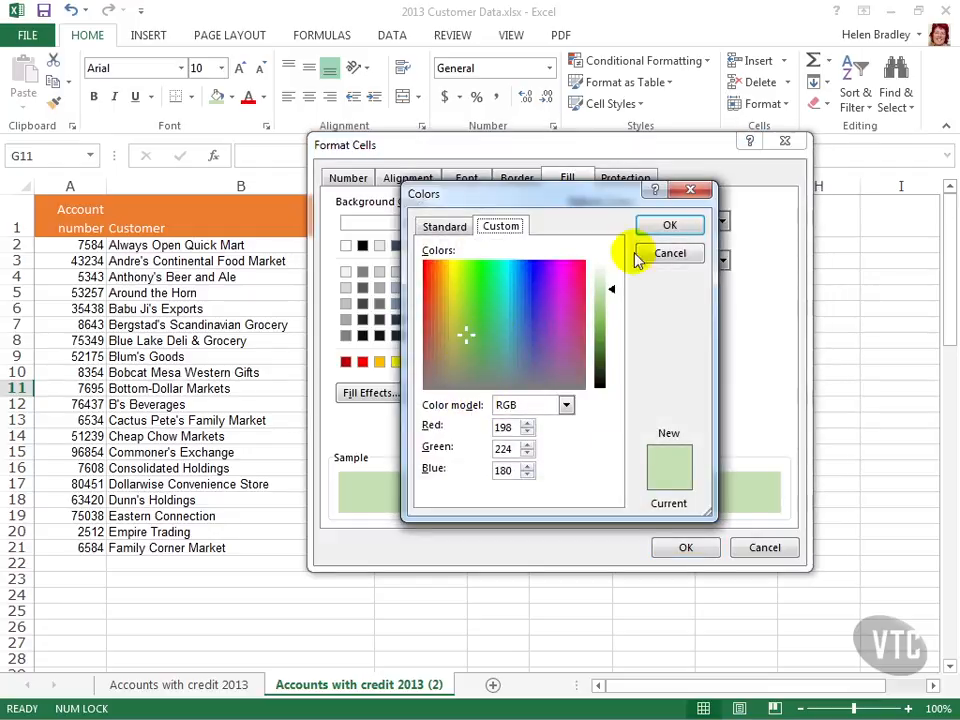
{"action": "left_click", "coordinate": [668, 230]}
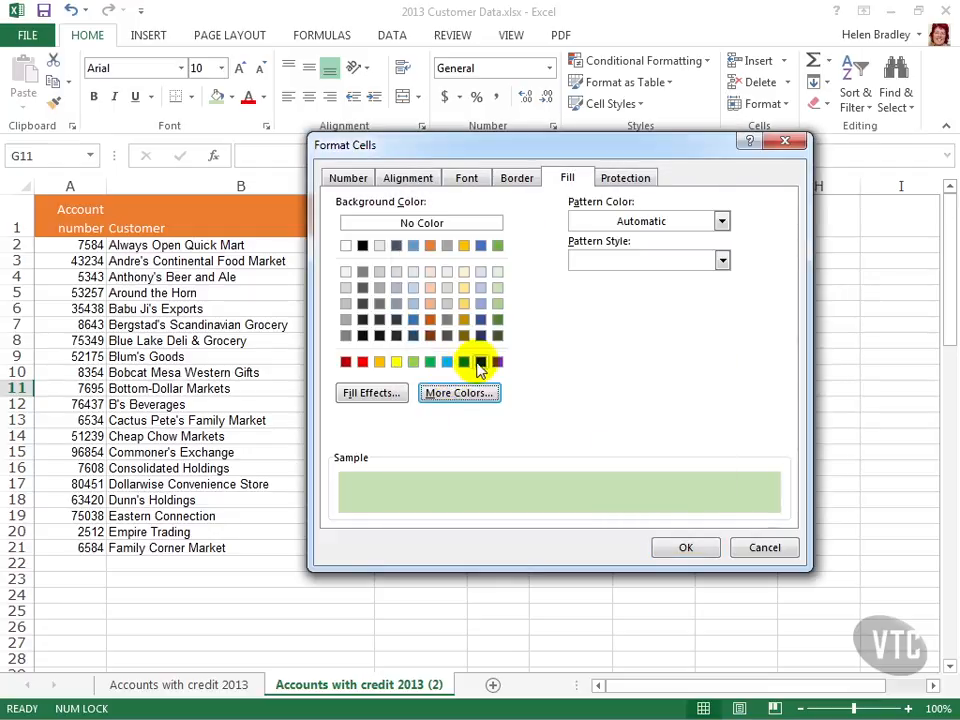